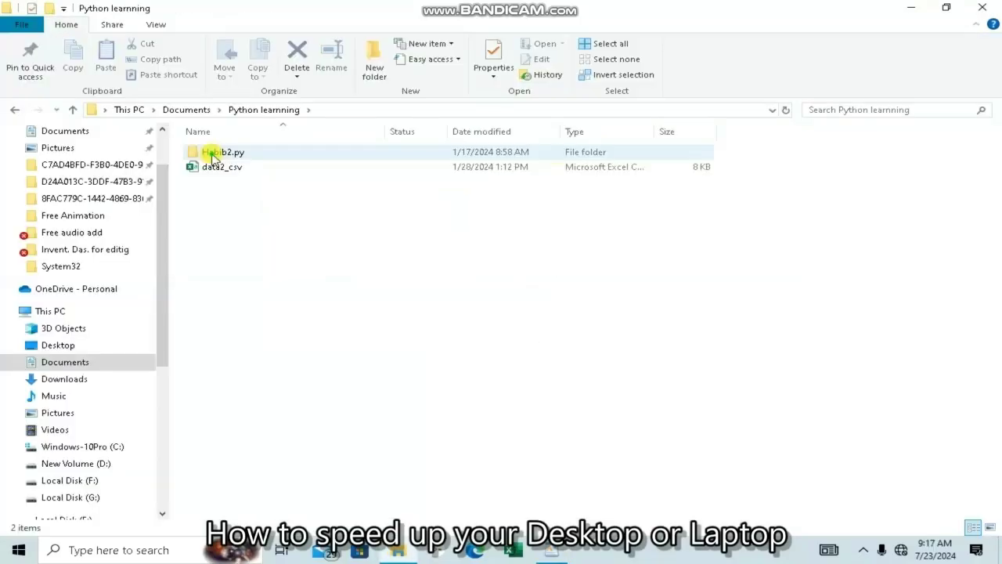
# Step: Look through the files and folders stored on New Volume (D:)
pyautogui.click(208, 153)
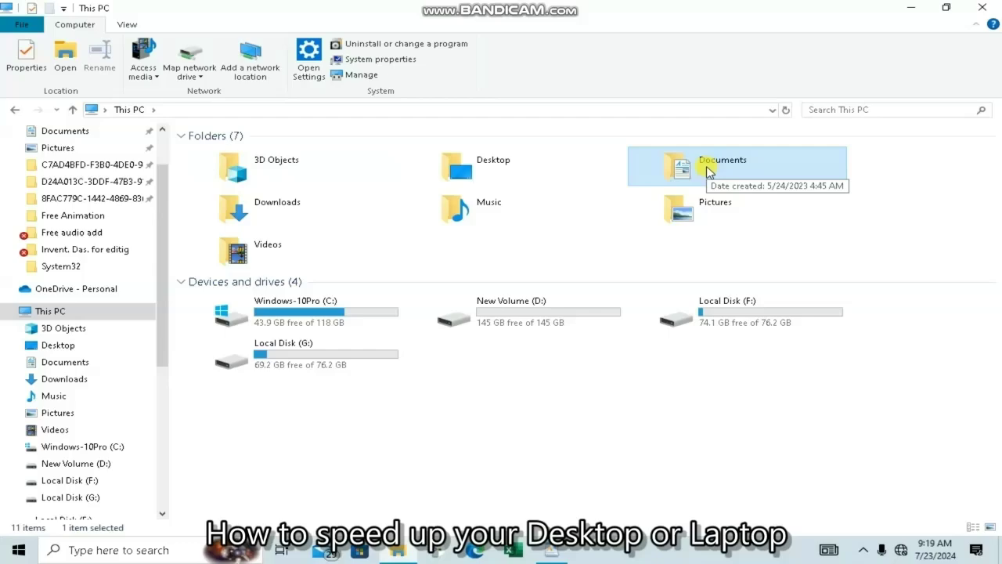
pyautogui.doubleClick(516, 313)
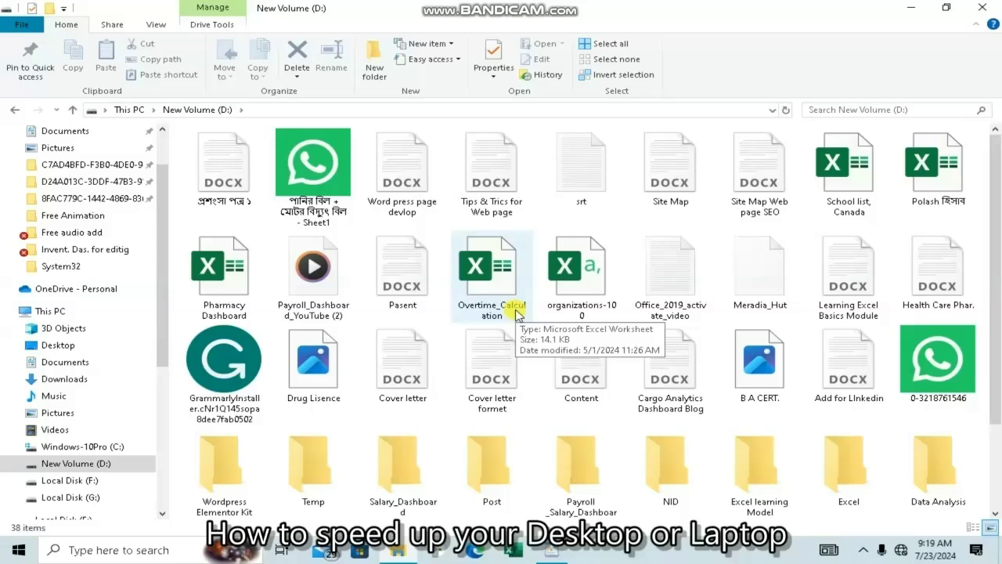
pyautogui.click(995, 515)
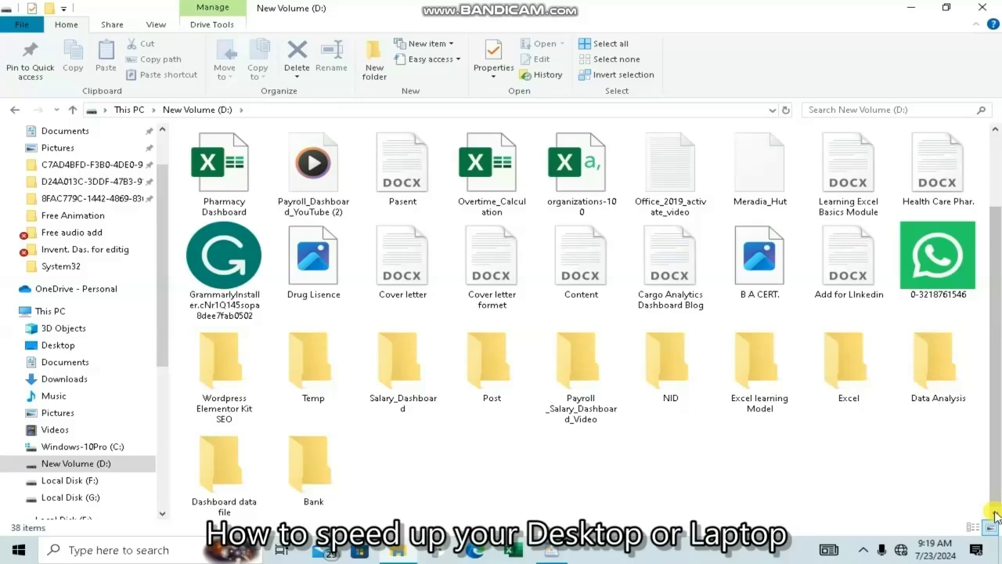
pyautogui.click(996, 130)
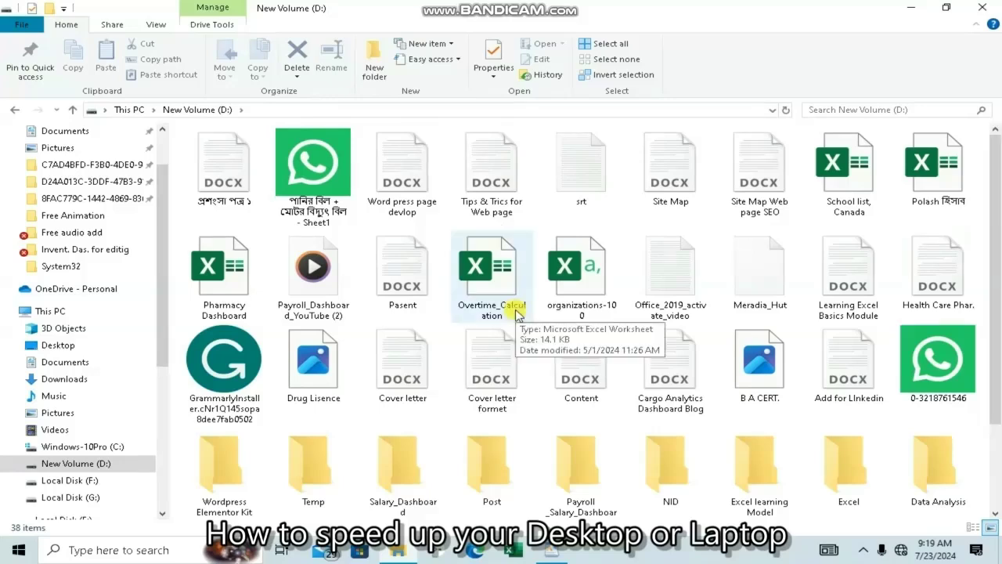
pyautogui.click(995, 514)
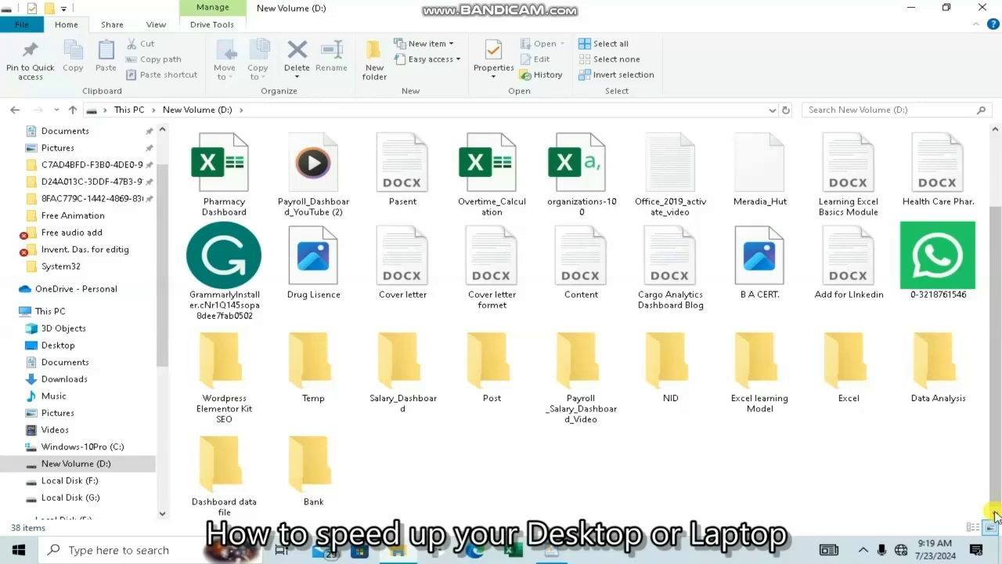
pyautogui.click(996, 130)
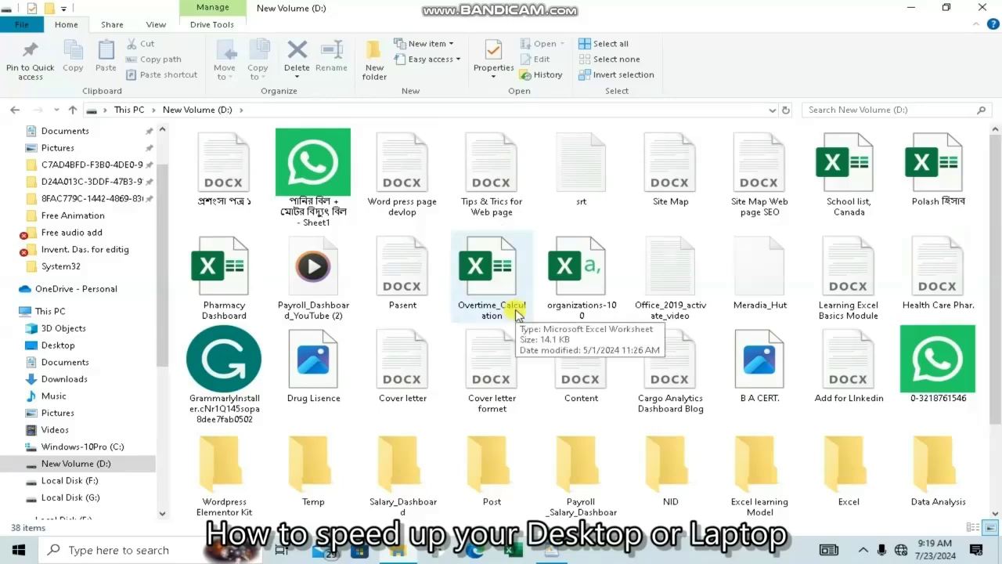
pyautogui.click(995, 515)
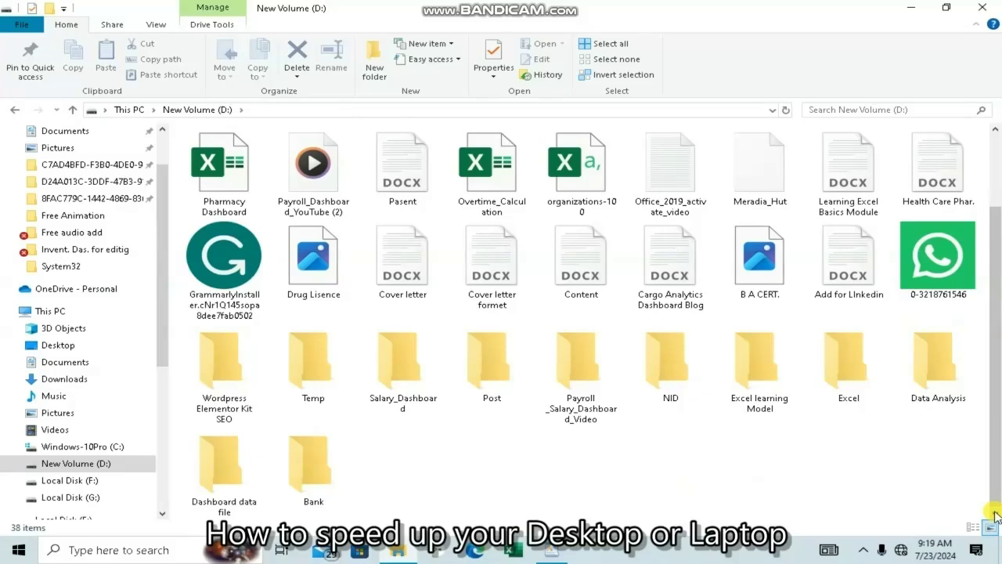
pyautogui.click(996, 130)
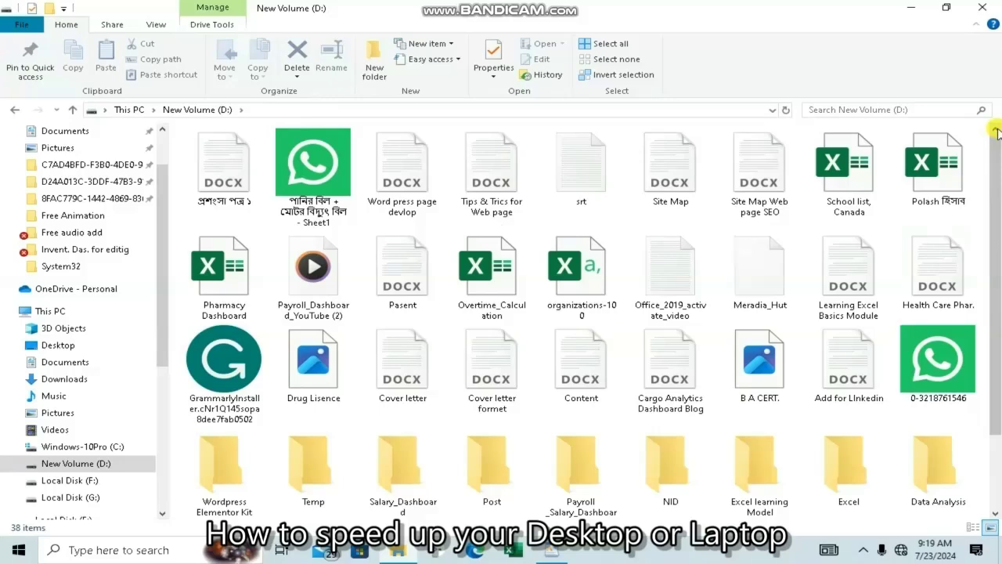
pyautogui.scroll(-3, 996, 514)
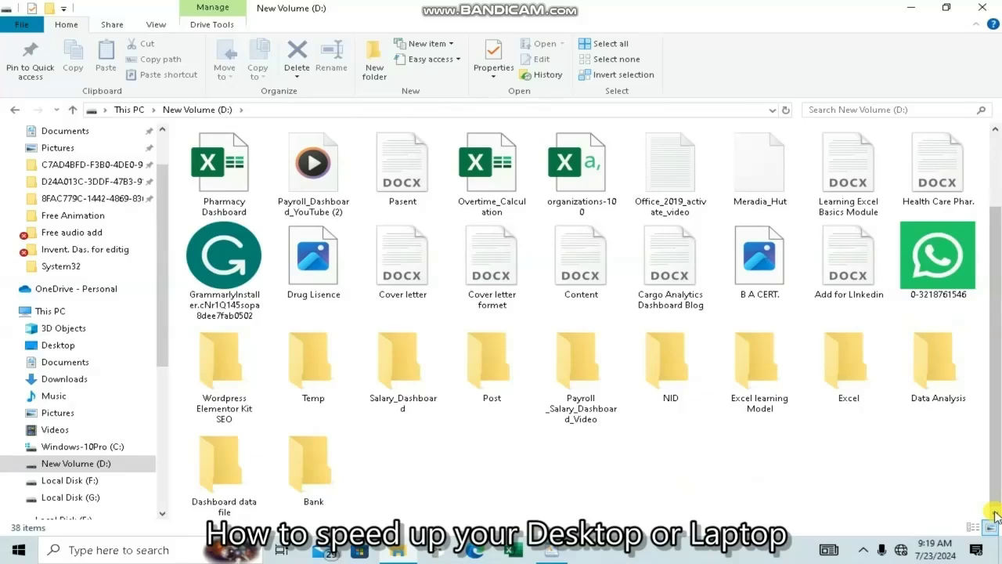
pyautogui.click(997, 131)
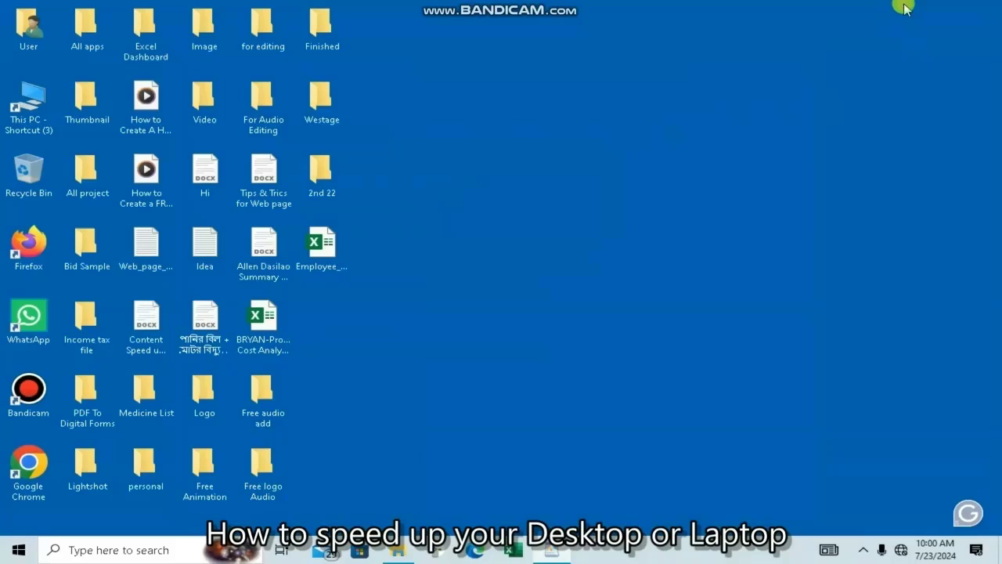
# Step: Find the Run dialog through the Windows search and use it to open the Temp folder
pyautogui.click(91, 550)
pyautogui.write('ru')
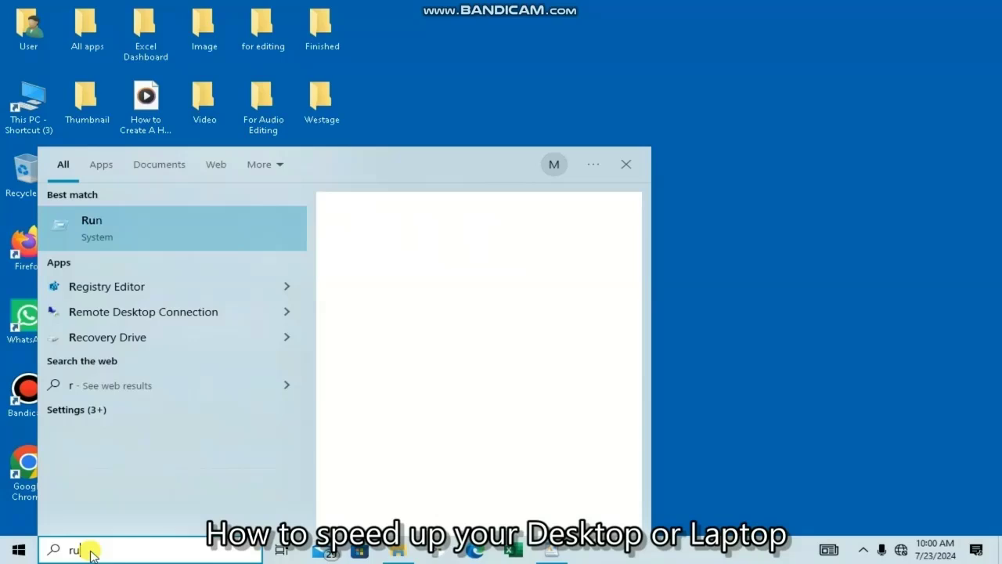
pyautogui.write('n')
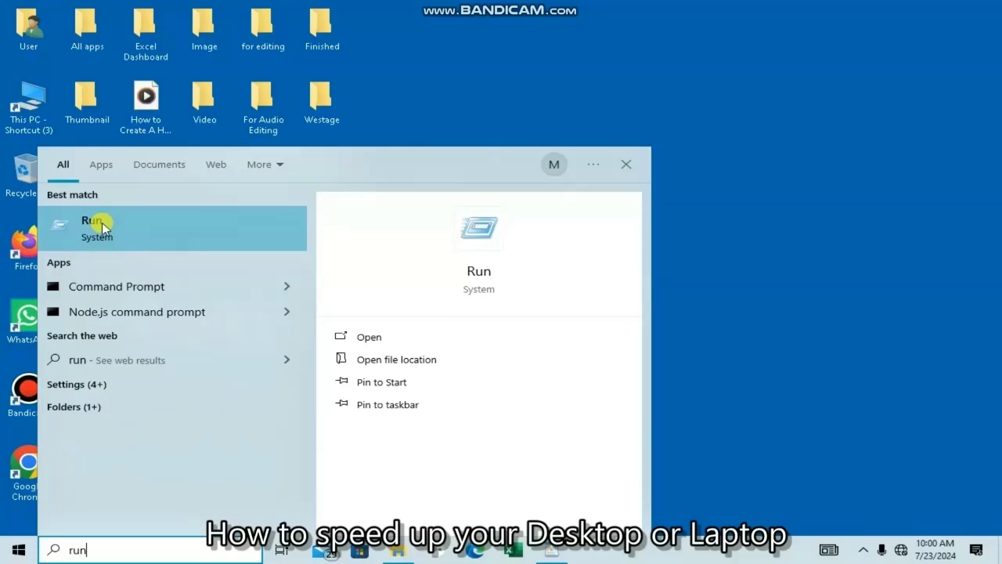
pyautogui.click(102, 223)
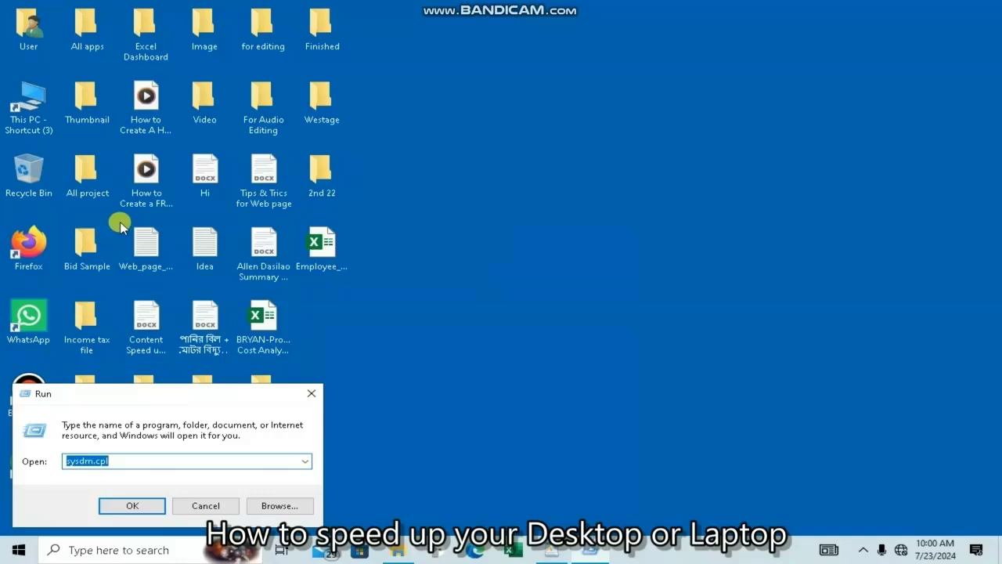
pyautogui.write('t')
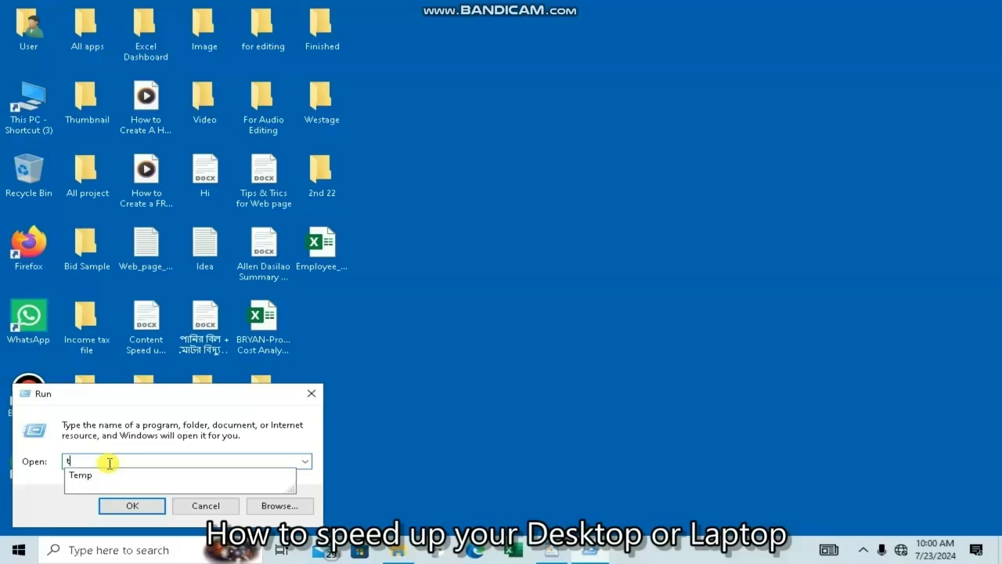
pyautogui.click(113, 503)
# Step: Delete everything in the Windows Temp folder, granting administrator permission and skipping files in use, and close the folder
pyautogui.click(275, 169)
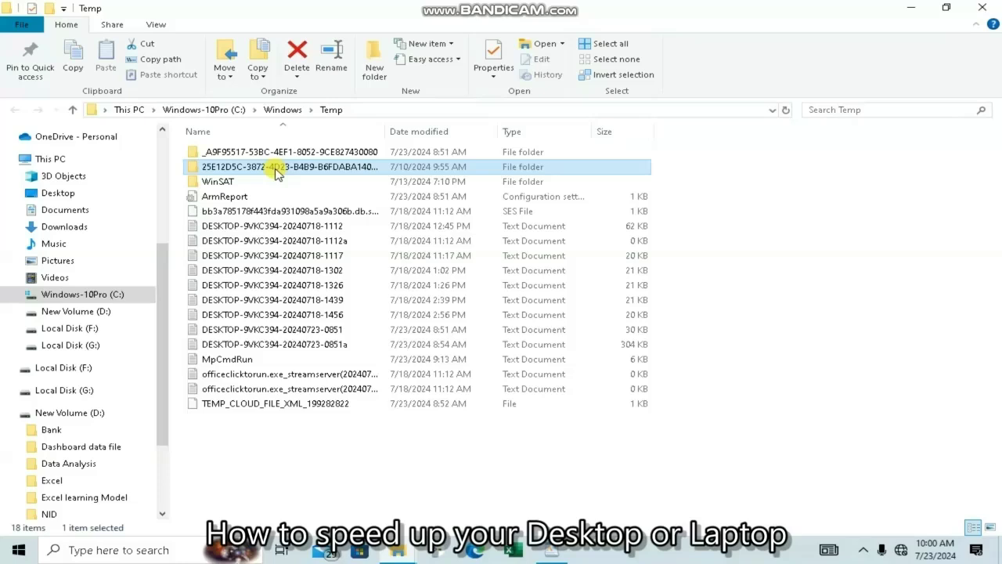
pyautogui.hotkey('ctrl', 'a')
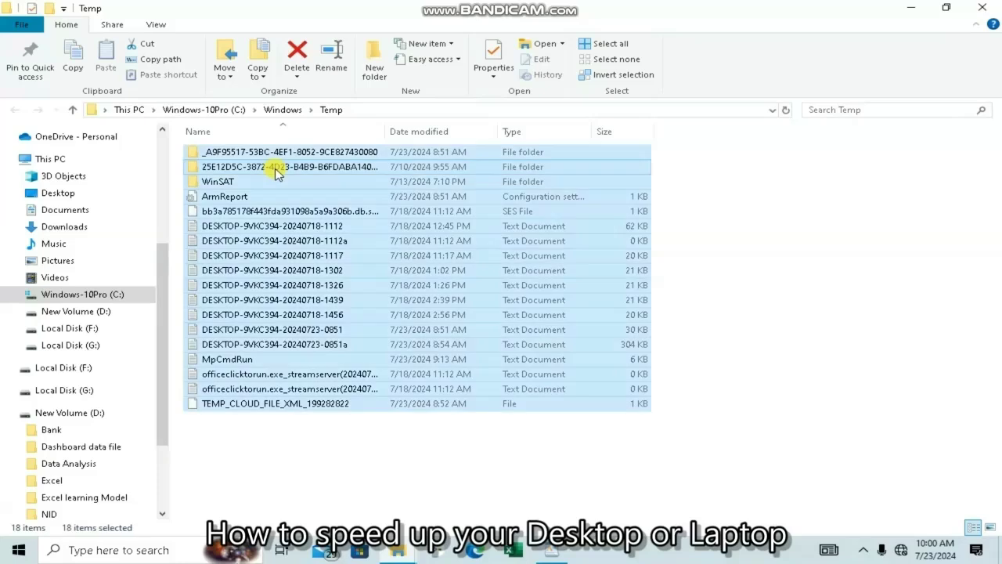
pyautogui.press('Delete')
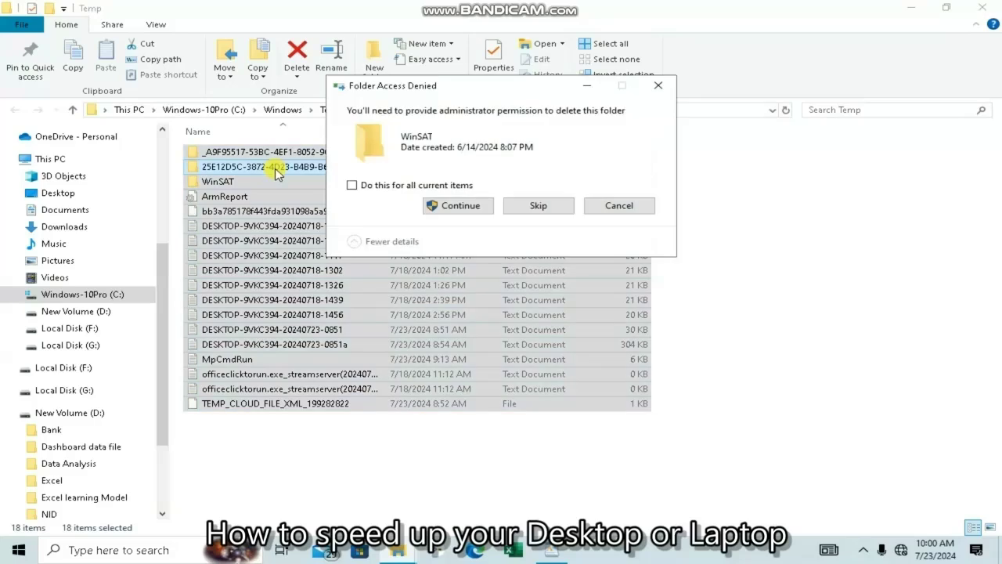
pyautogui.click(451, 207)
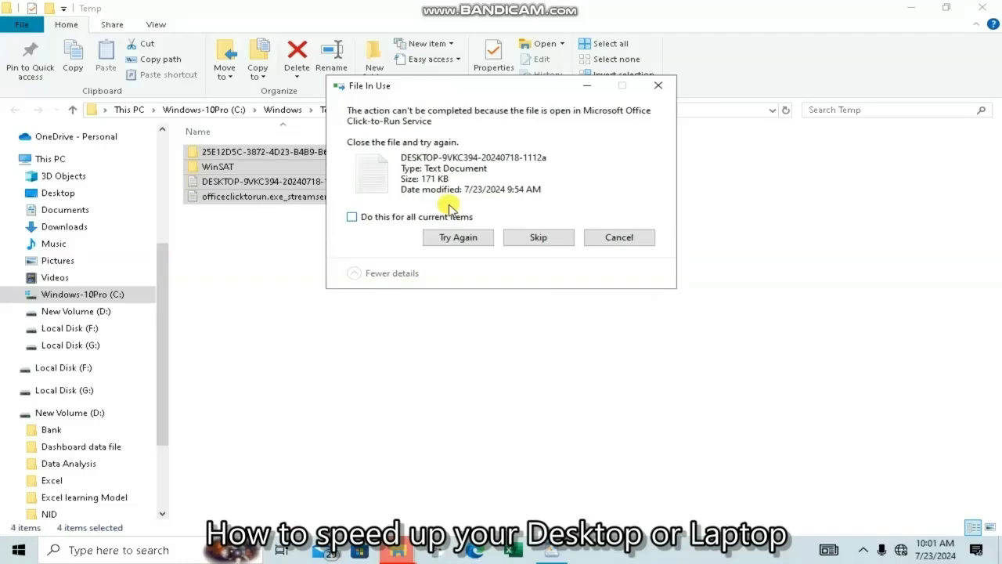
pyautogui.click(538, 236)
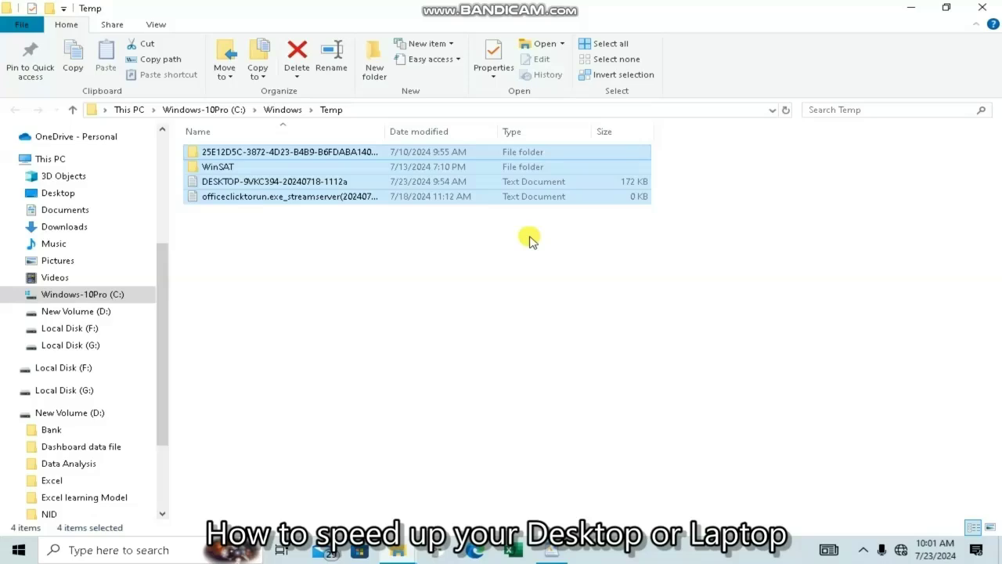
pyautogui.click(988, 10)
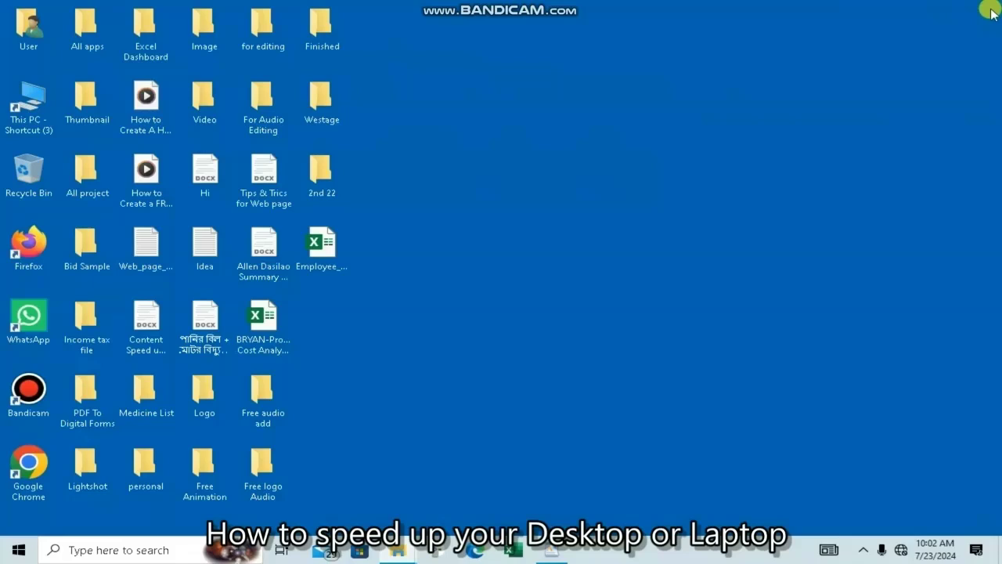
# Step: Open the %Temp% folder from the Run dialog and delete all items in it
pyautogui.press('super+r')
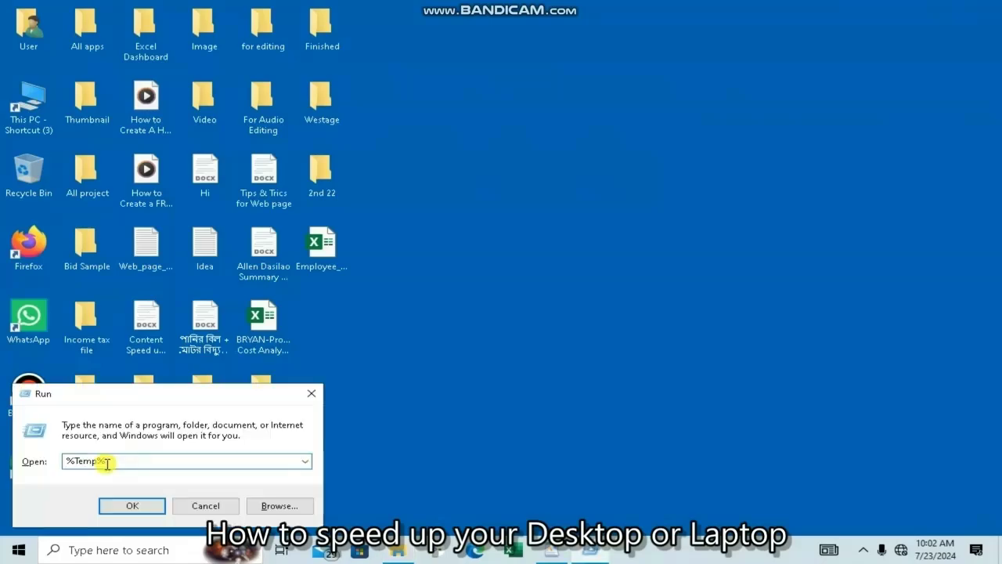
pyautogui.click(120, 508)
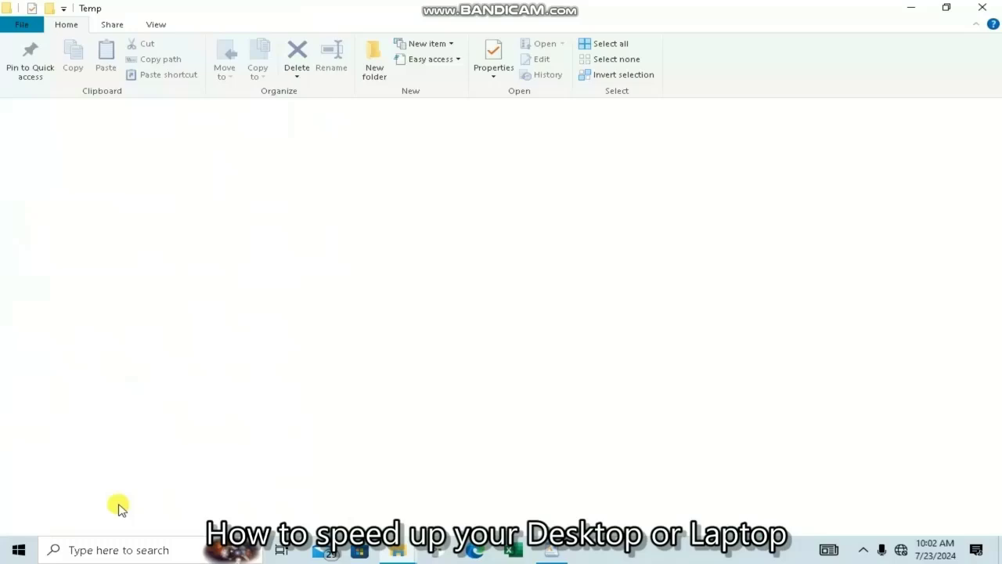
pyautogui.hotkey('ctrl', 'a')
pyautogui.hotkey('ctrl', 'a')
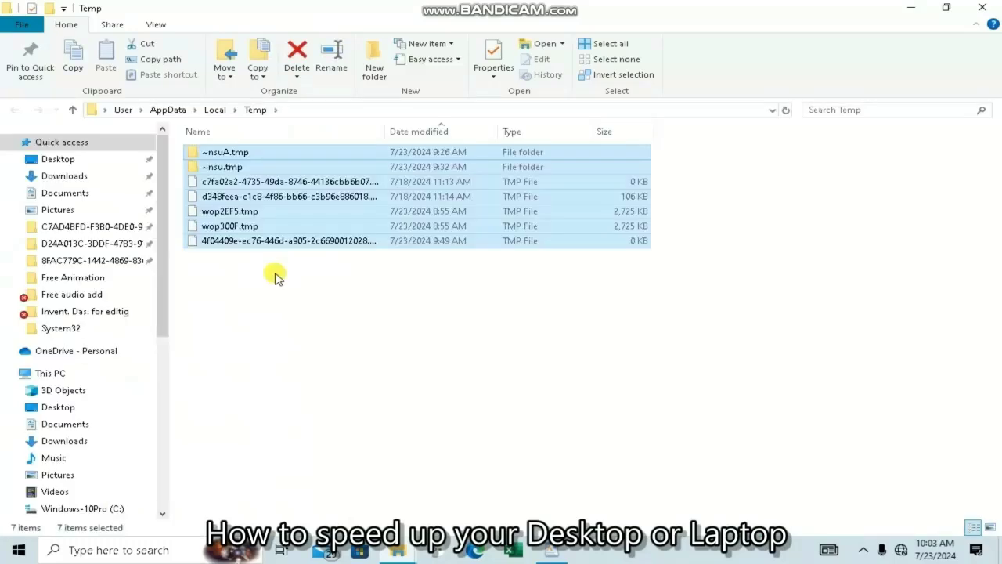
pyautogui.press('Delete')
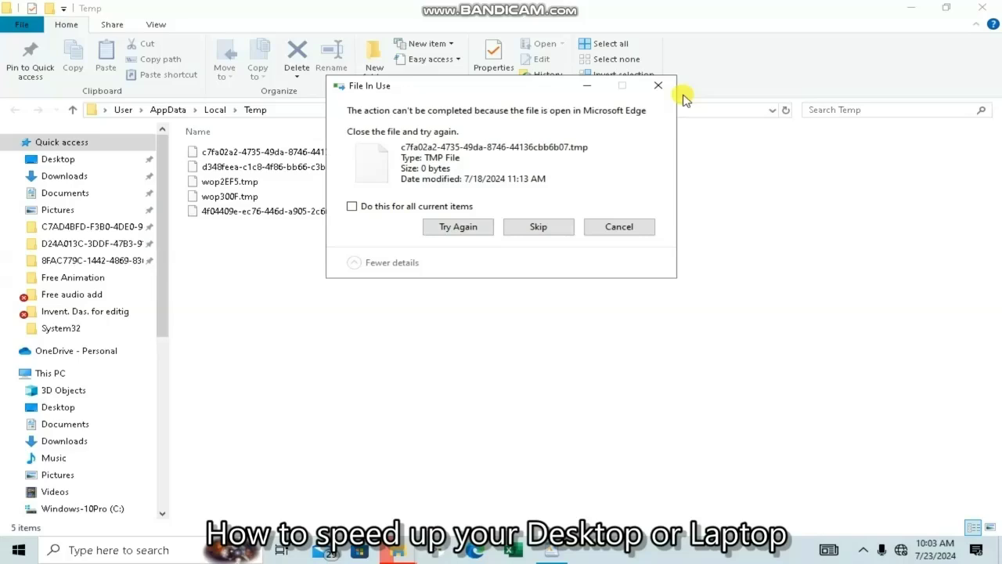
# Step: Search Windows for Run and use it to open the prefetch folder
pyautogui.click(147, 549)
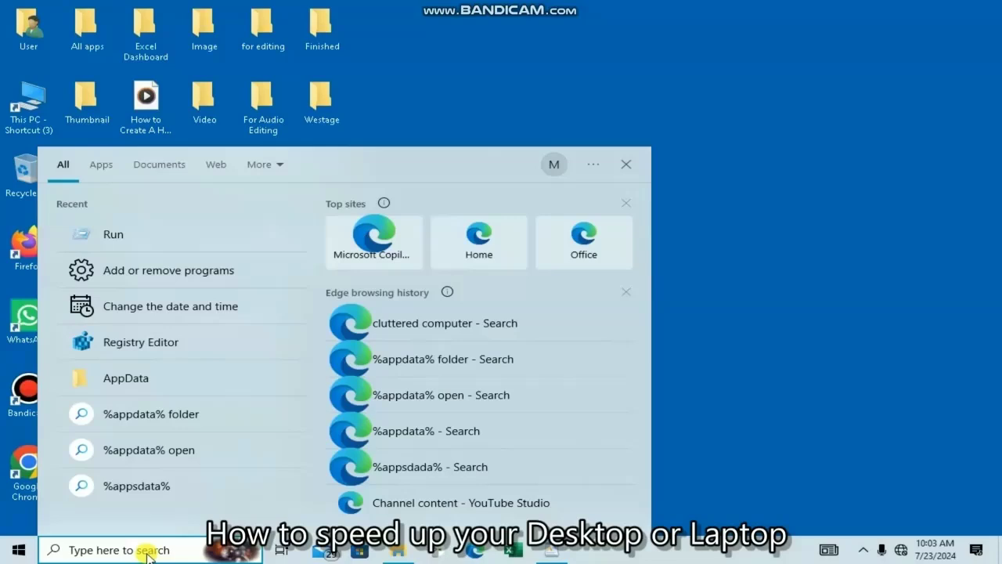
pyautogui.write('run')
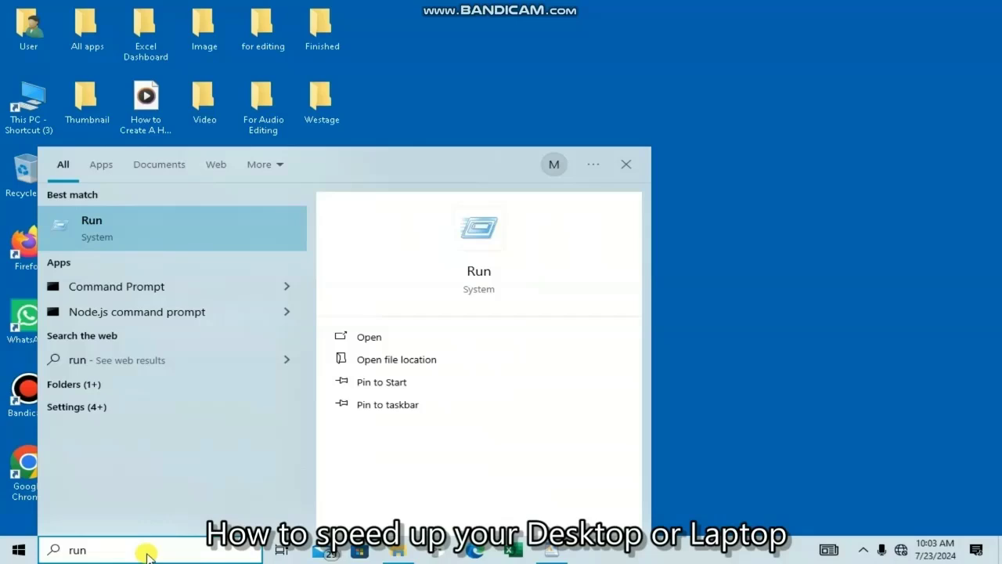
pyautogui.press('Return')
pyautogui.write('p')
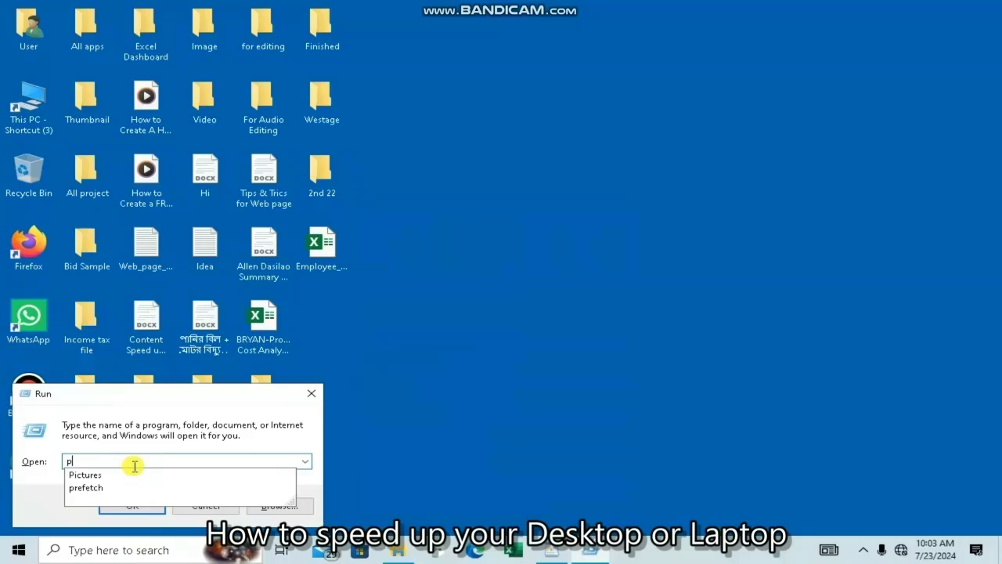
pyautogui.write('refet')
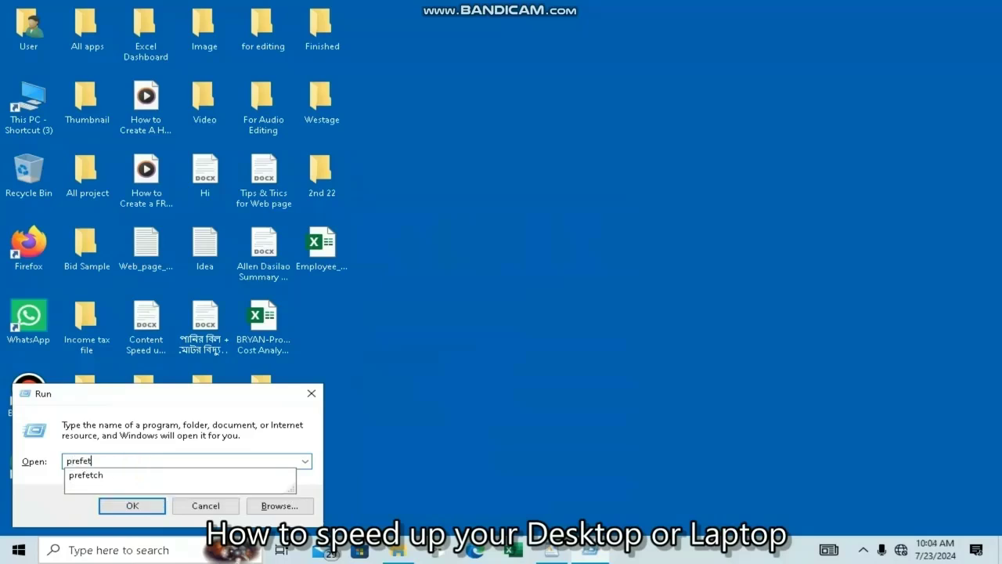
pyautogui.write('ch')
pyautogui.press('Return')
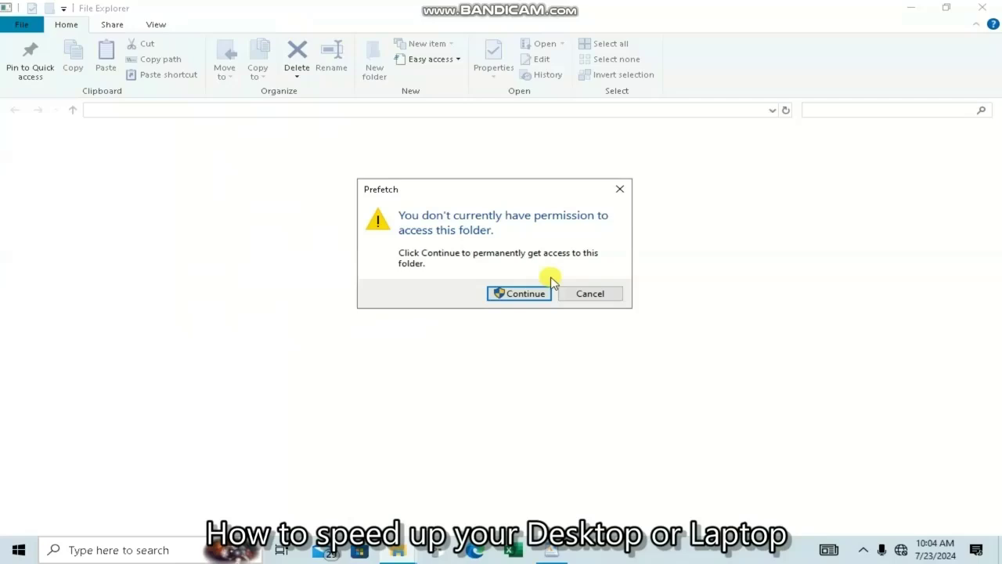
# Step: Grant access to the Prefetch folder and delete its contents, cancelling at the file in use and closing the folder
pyautogui.click(544, 291)
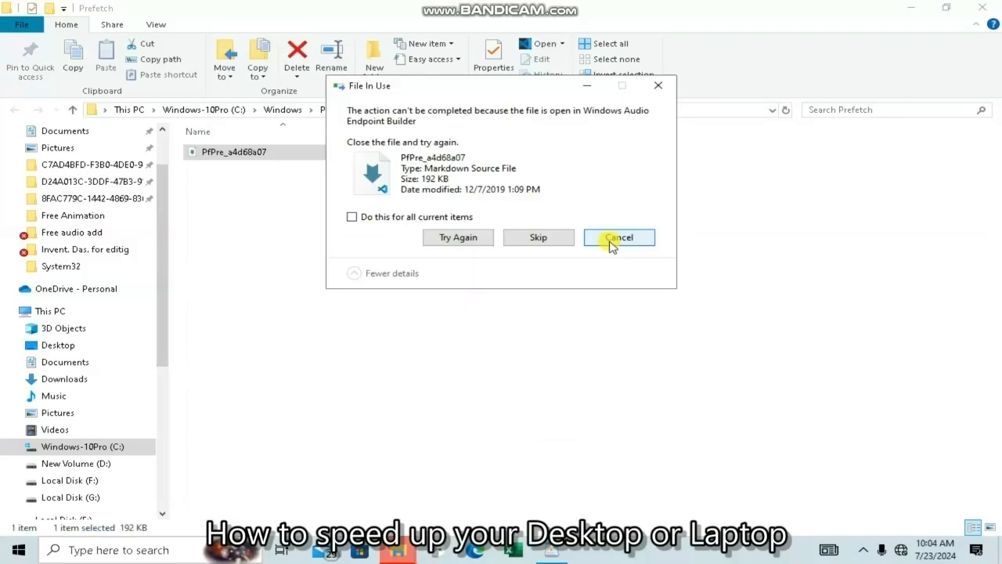
pyautogui.click(612, 244)
pyautogui.click(982, 8)
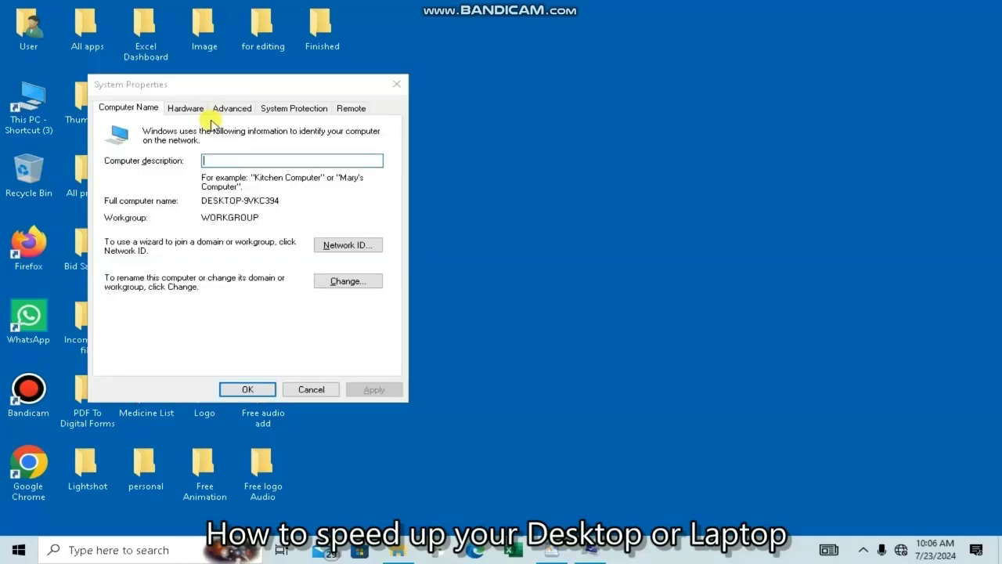
# Step: Set the visual effects to Adjust for best performance in the advanced system performance settings
pyautogui.click(226, 109)
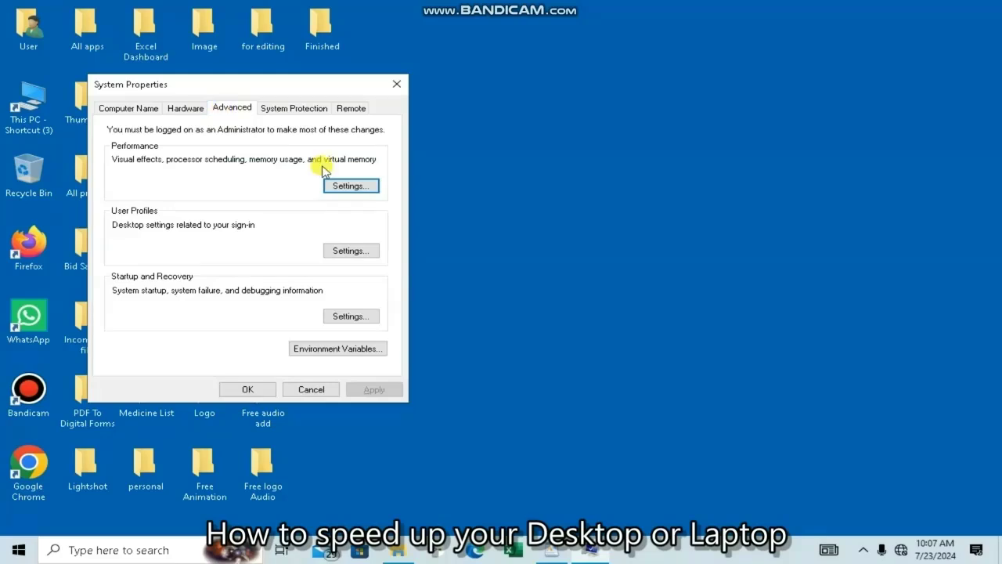
pyautogui.click(348, 186)
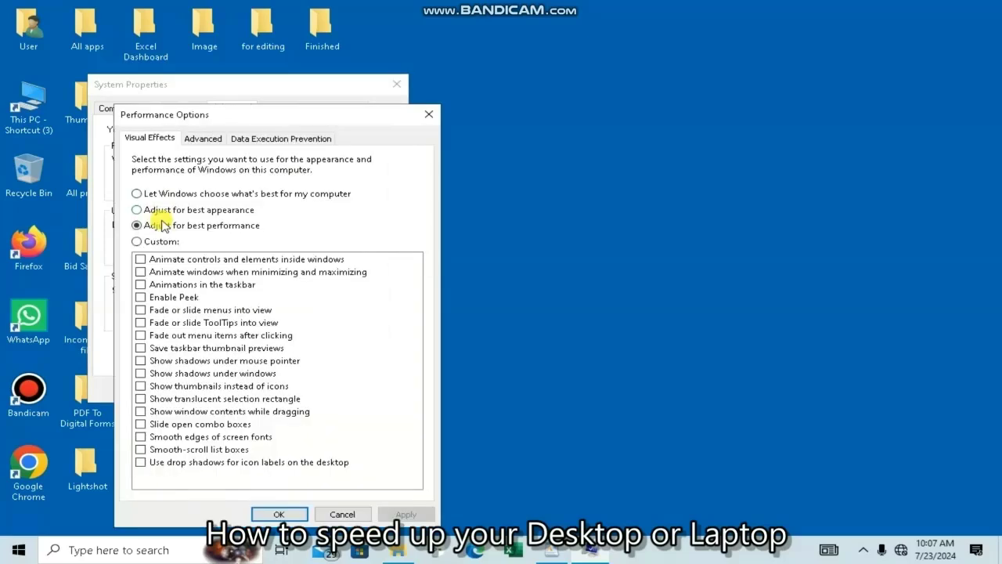
pyautogui.click(137, 226)
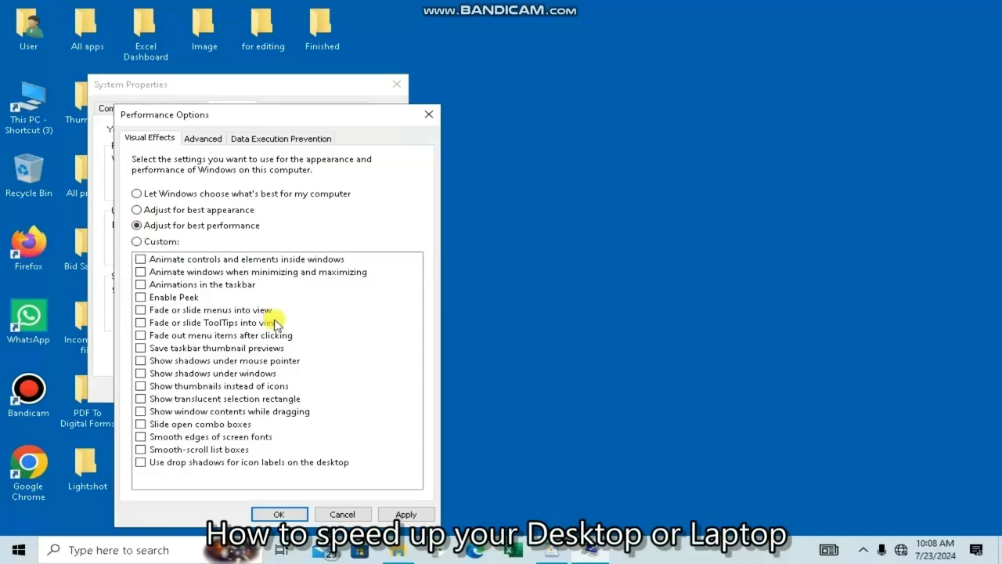
pyautogui.click(285, 515)
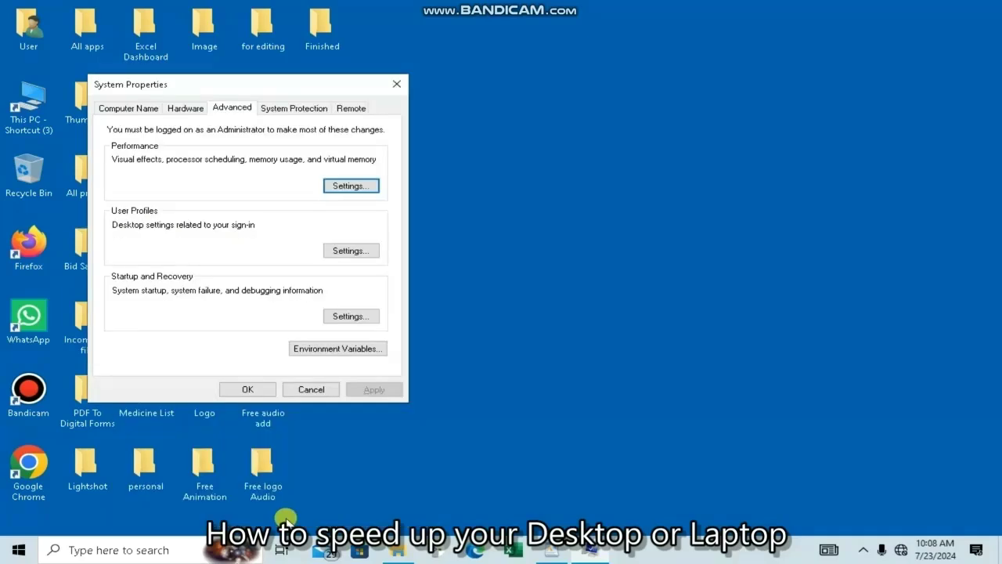
# Step: Confirm and close the System Properties dialog, and search Windows for disk to open Disk Cleanup
pyautogui.click(239, 387)
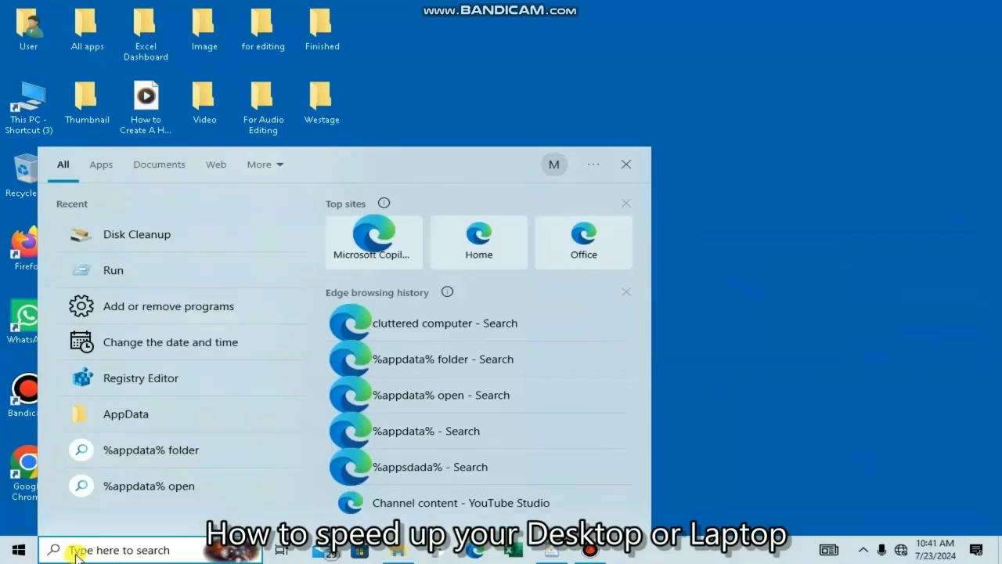
pyautogui.write('disk')
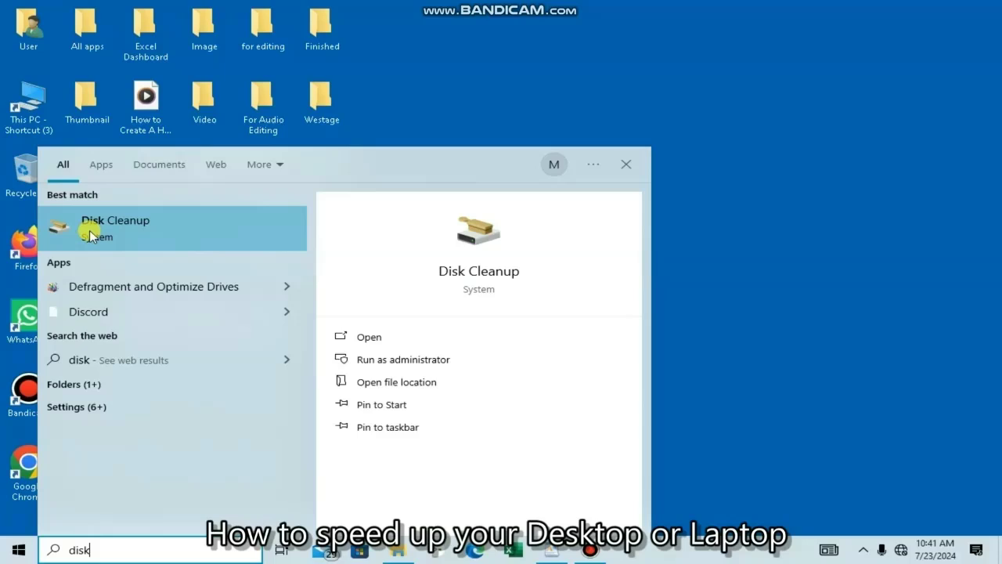
pyautogui.click(90, 229)
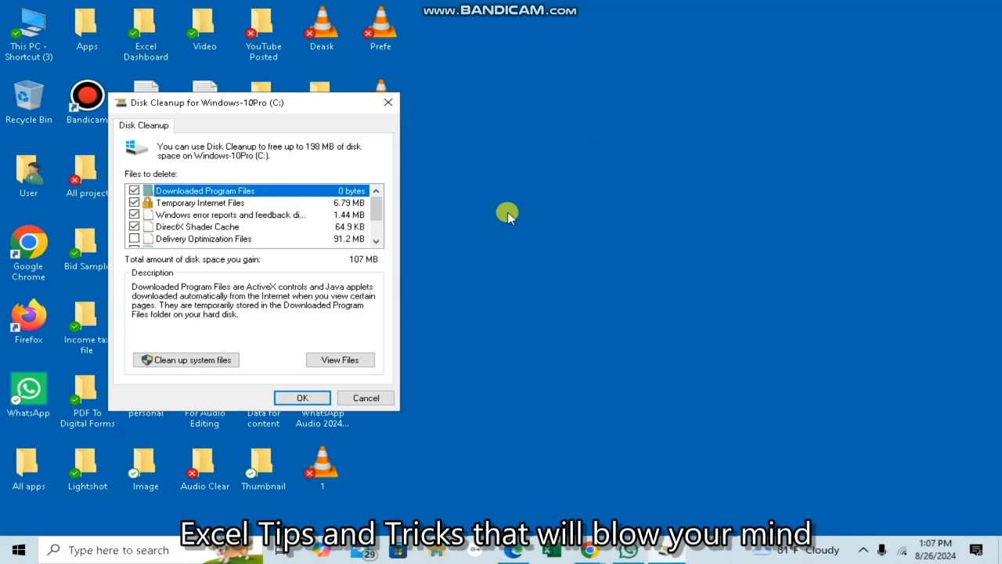
# Step: Start cleaning up system files in Disk Cleanup with Windows-10Pro (C:) as the selected drive
pyautogui.click(206, 361)
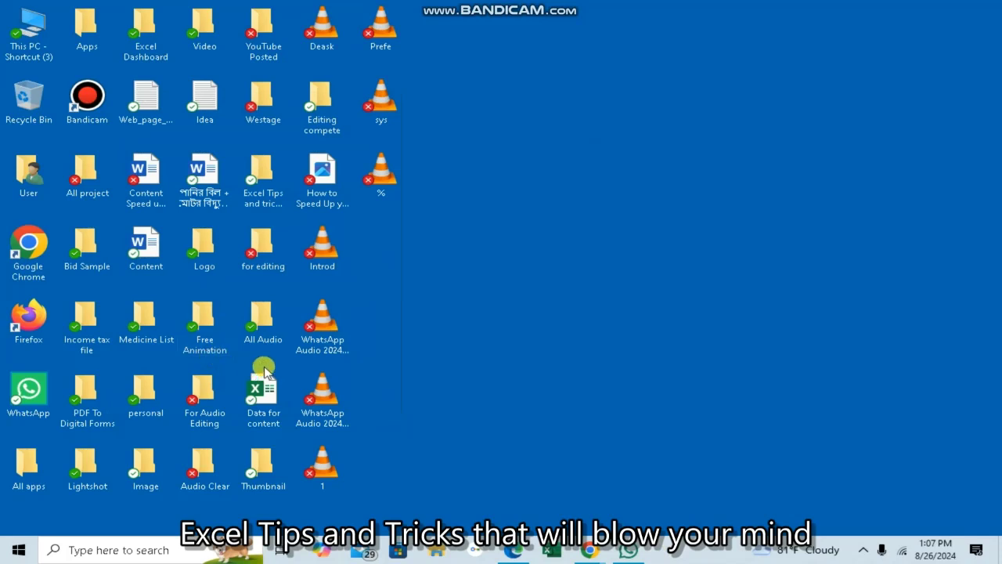
pyautogui.click(324, 384)
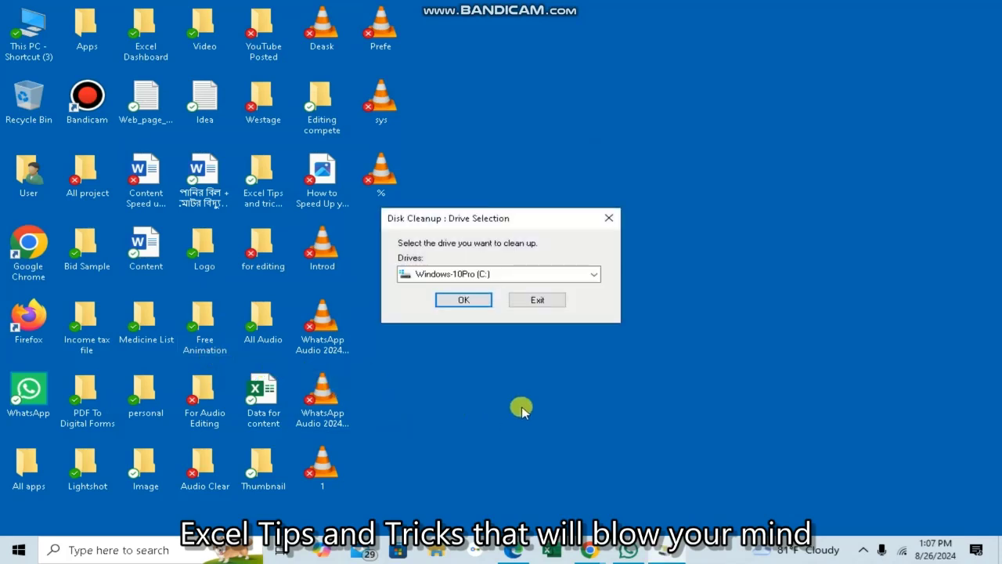
pyautogui.click(594, 274)
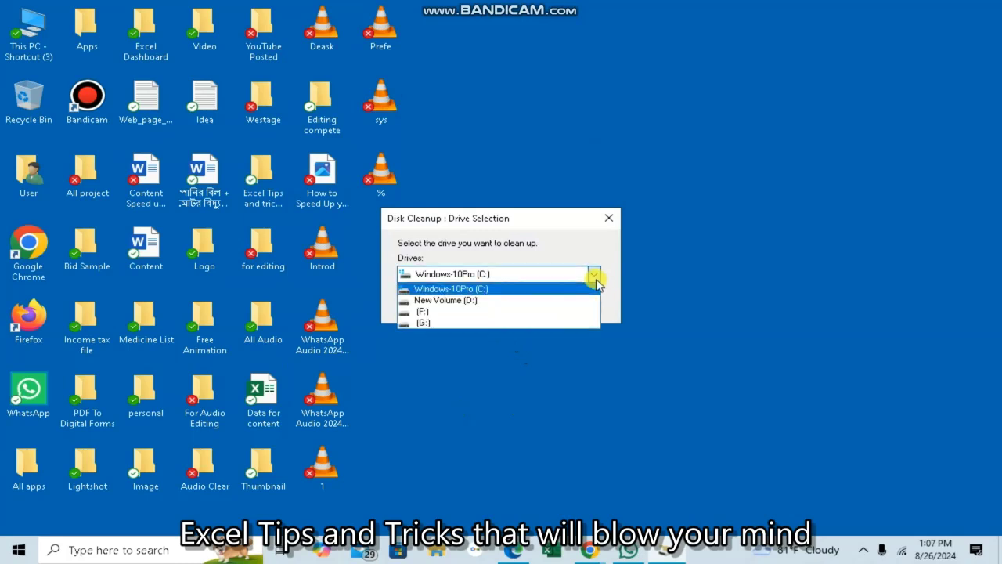
pyautogui.click(595, 277)
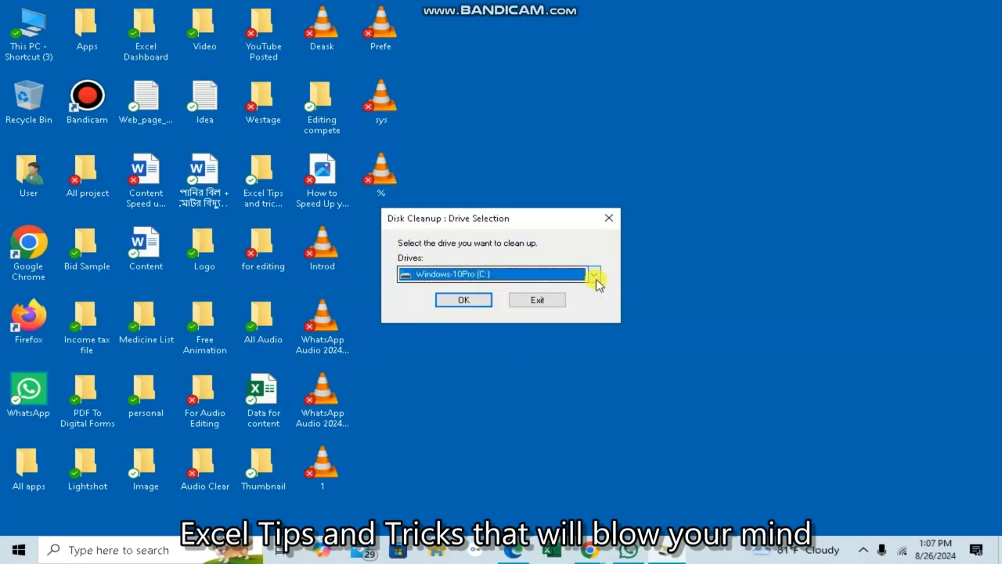
pyautogui.click(478, 301)
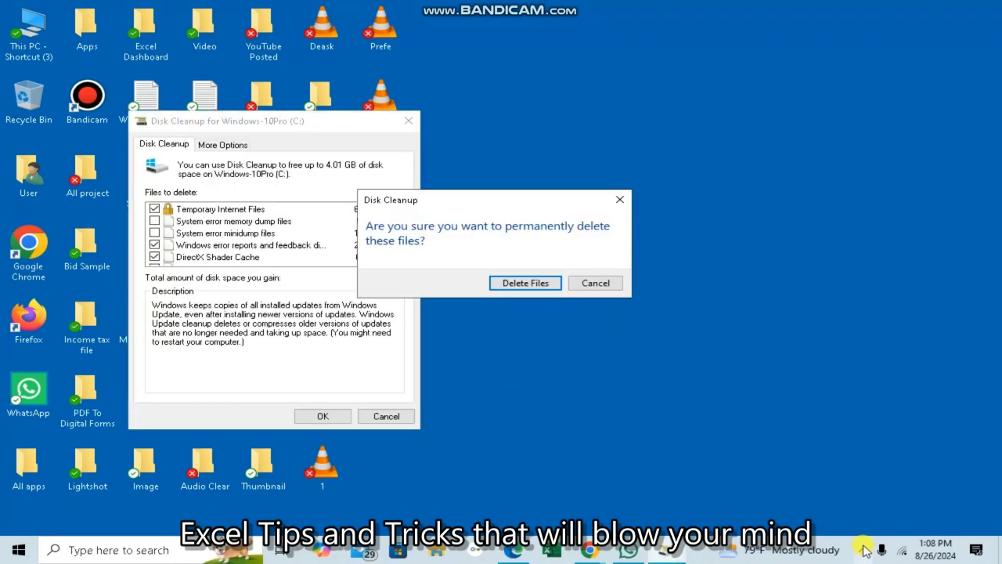
pyautogui.click(863, 549)
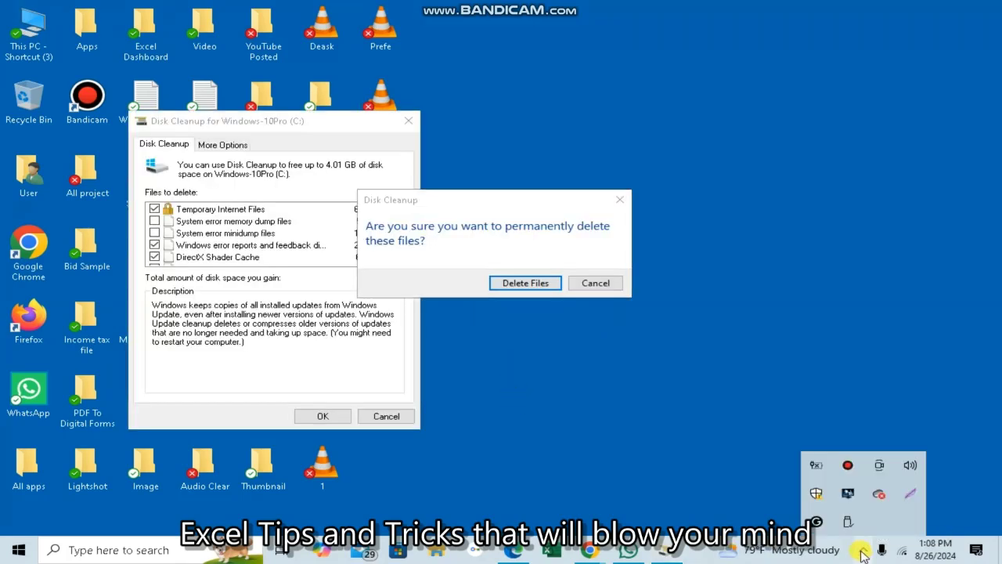
pyautogui.click(848, 466)
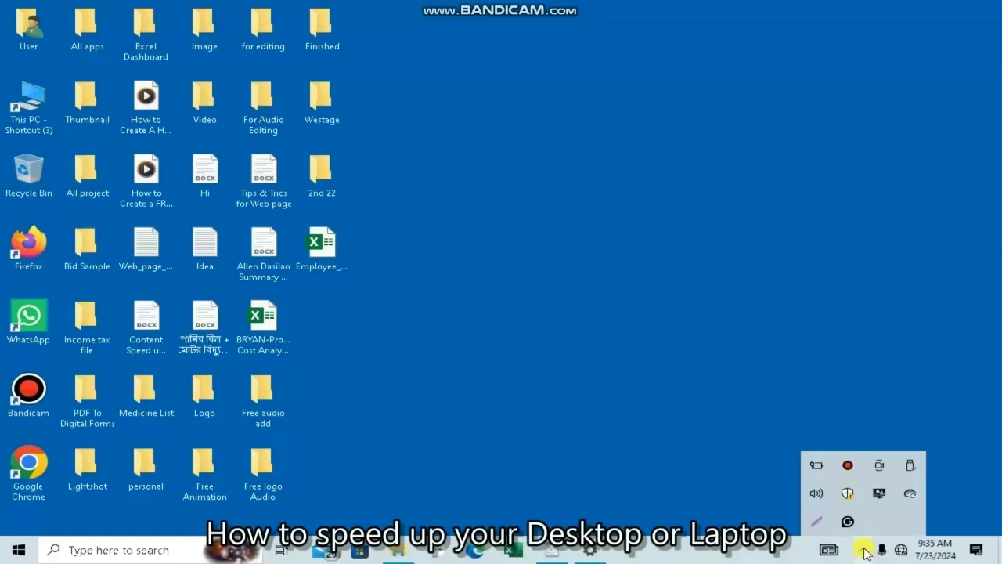
# Step: Open Virus & threat protection in Windows Security and run a quick scan
pyautogui.click(844, 493)
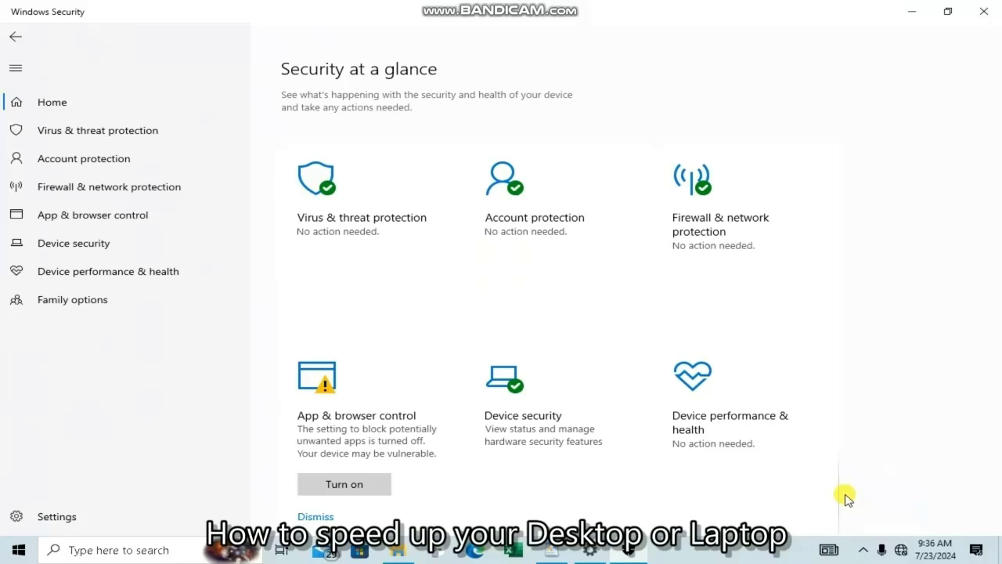
pyautogui.click(405, 247)
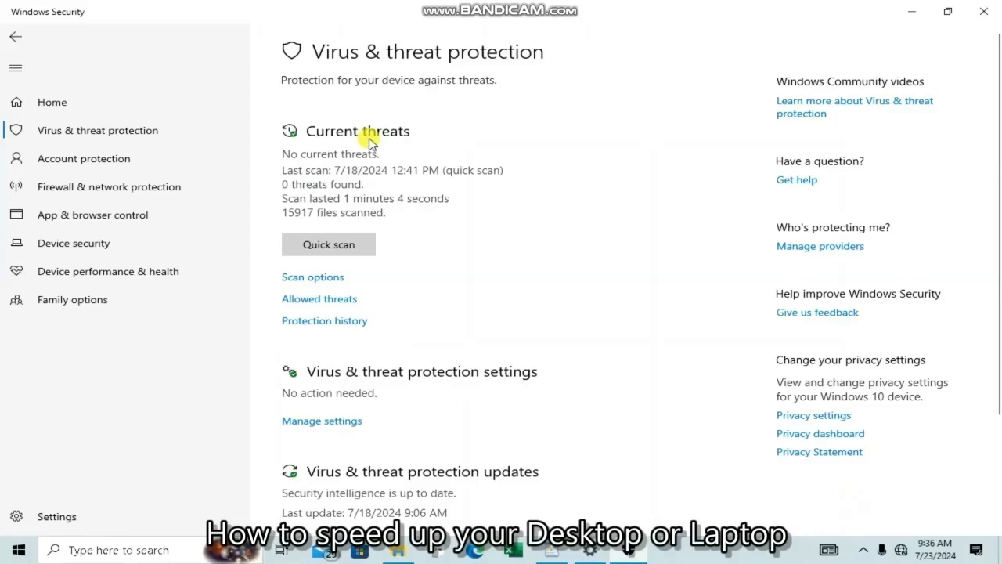
pyautogui.click(308, 246)
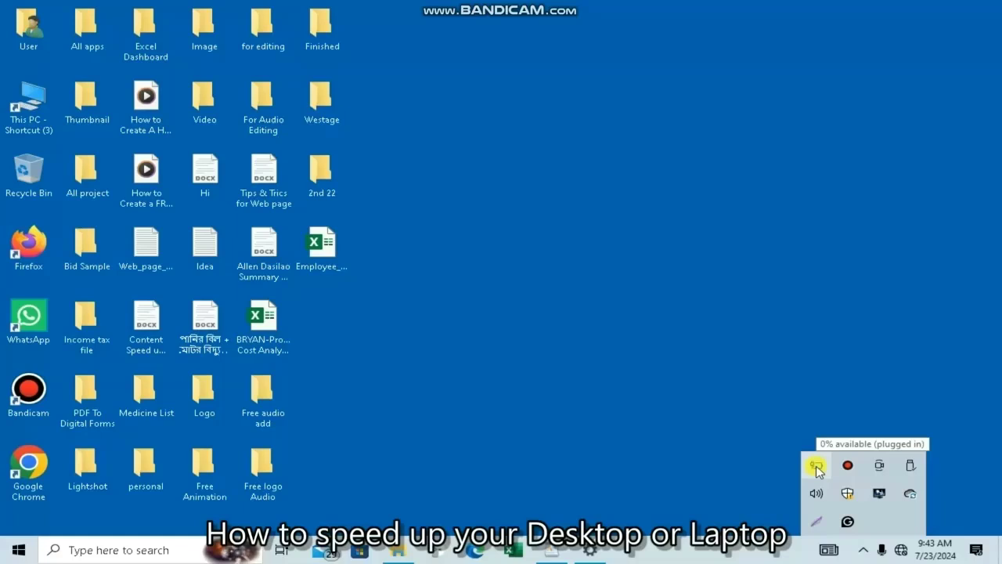
# Step: Open the battery status from the hidden notification icons
pyautogui.click(817, 466)
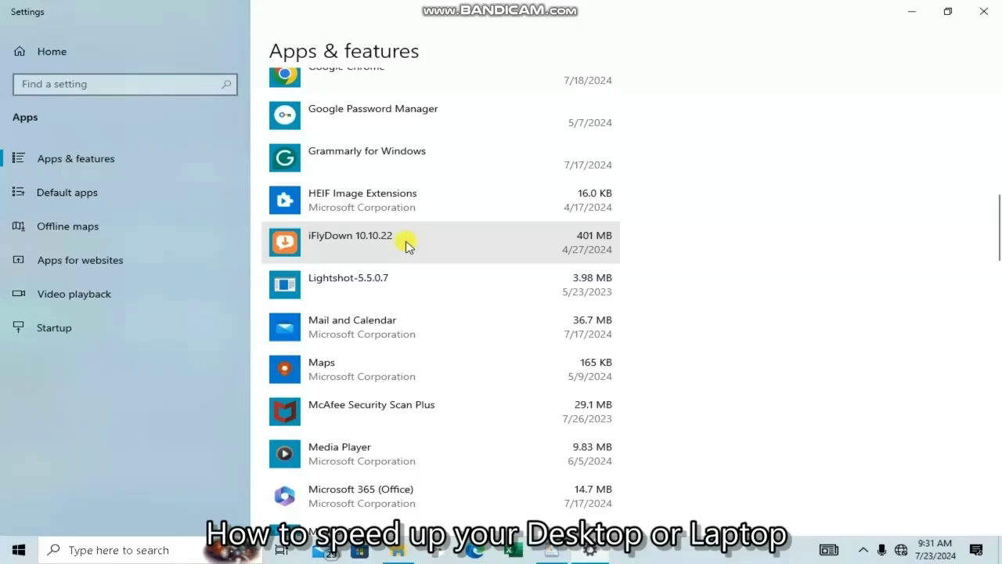
# Step: Uninstall iFlyDown 10.10.22 from Apps & features and complete its uninstall wizard
pyautogui.click(593, 247)
pyautogui.click(576, 300)
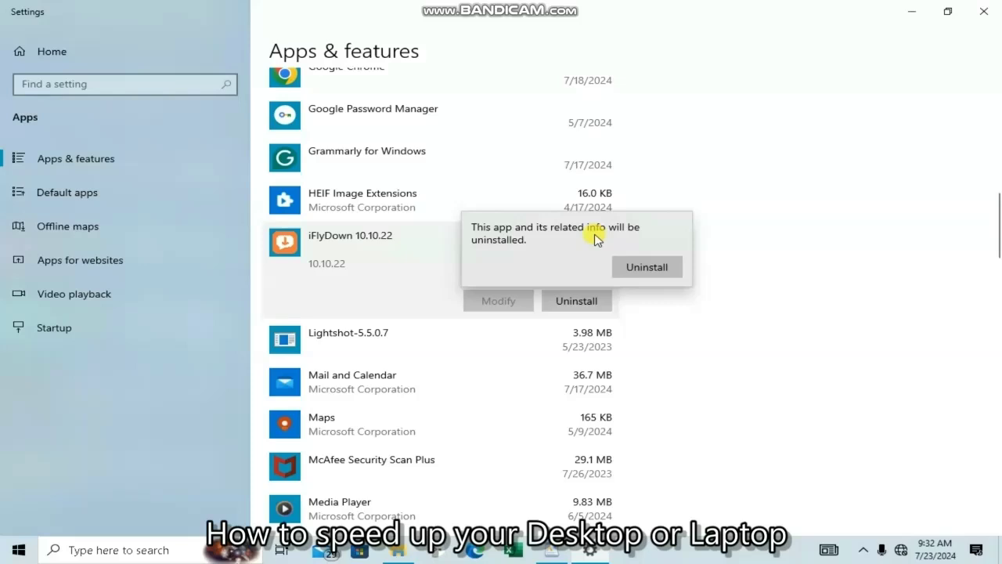
pyautogui.click(631, 265)
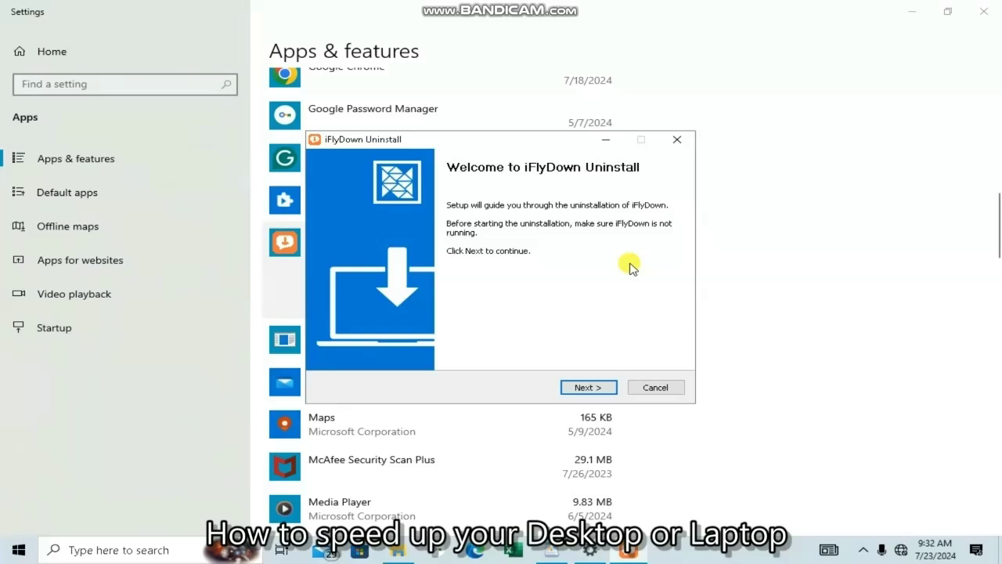
pyautogui.click(588, 387)
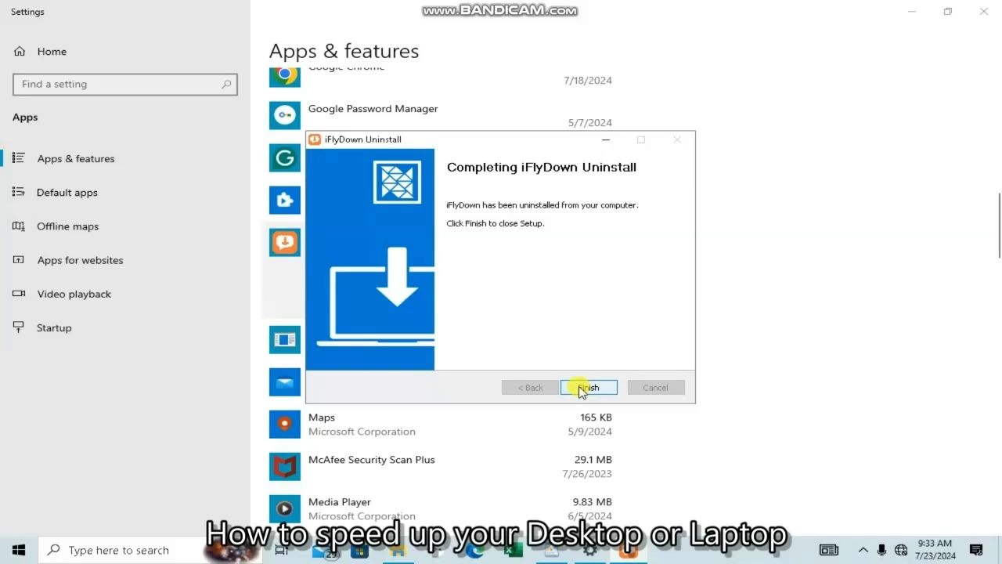
pyautogui.click(584, 387)
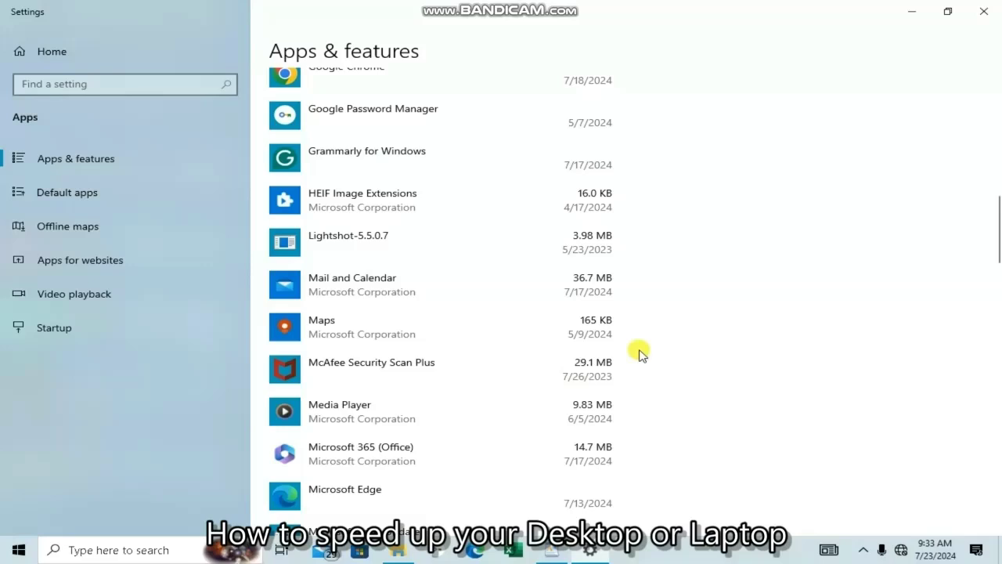